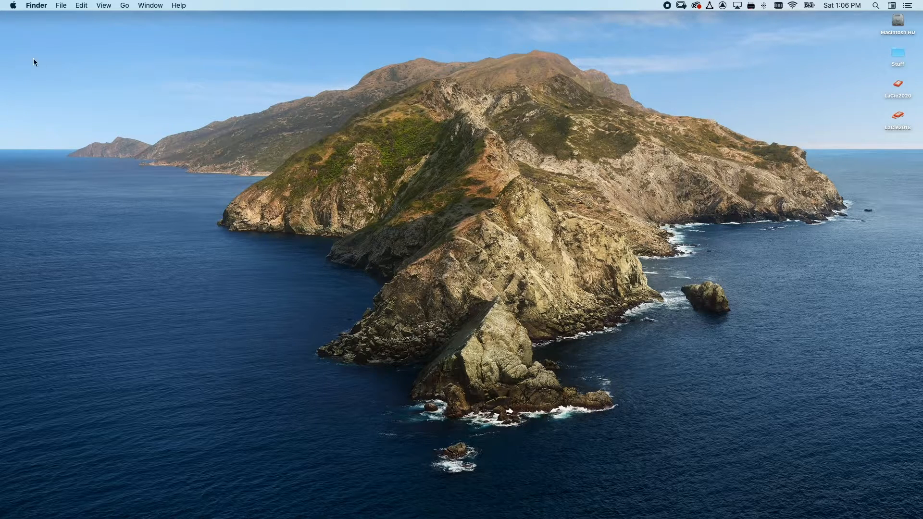
Step: Open the Mac's Sound preferences and display the available sound input devices
left_click(13, 5)
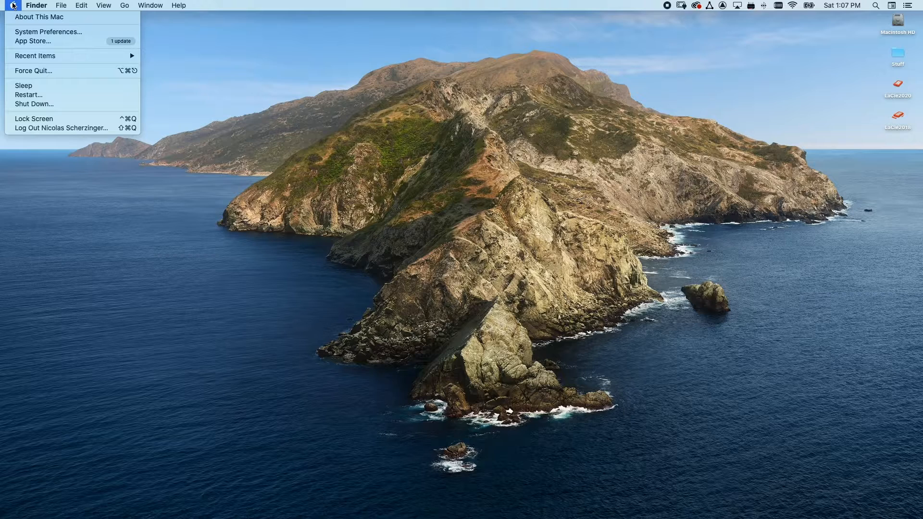
left_click(35, 31)
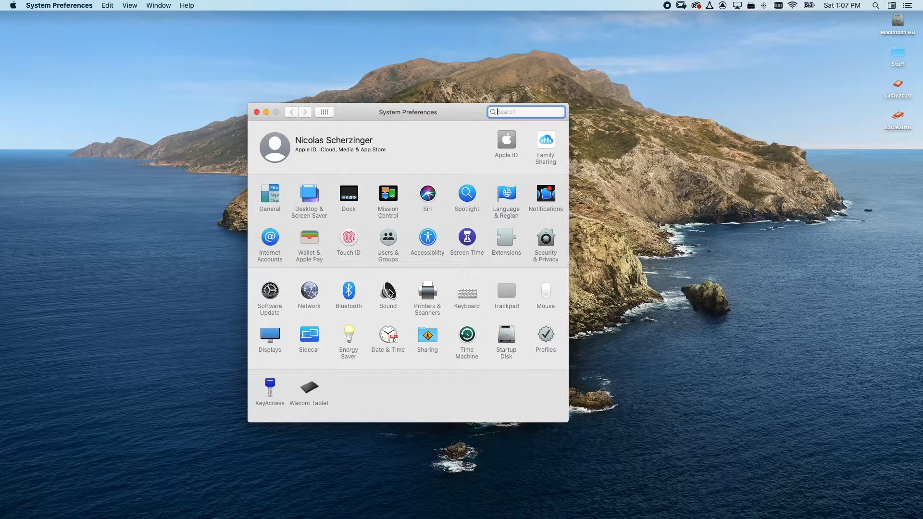
left_click(390, 291)
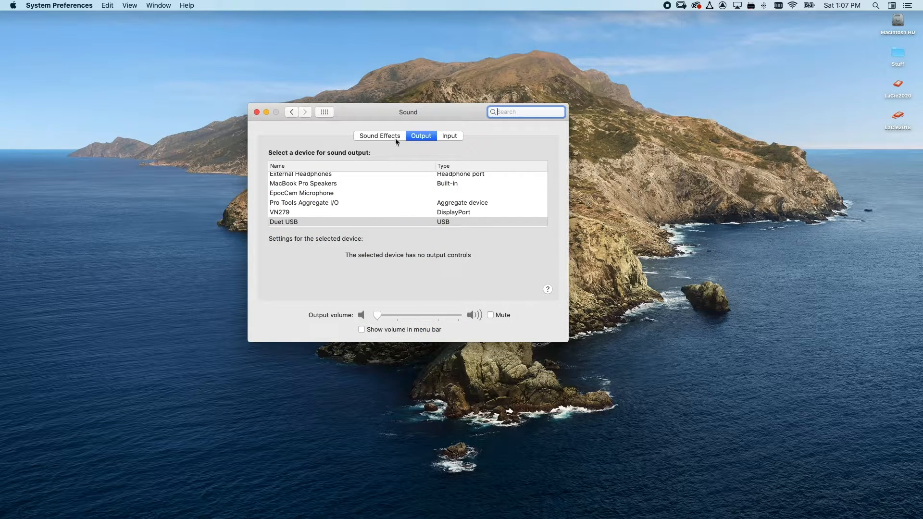
left_click(392, 137)
left_click(418, 136)
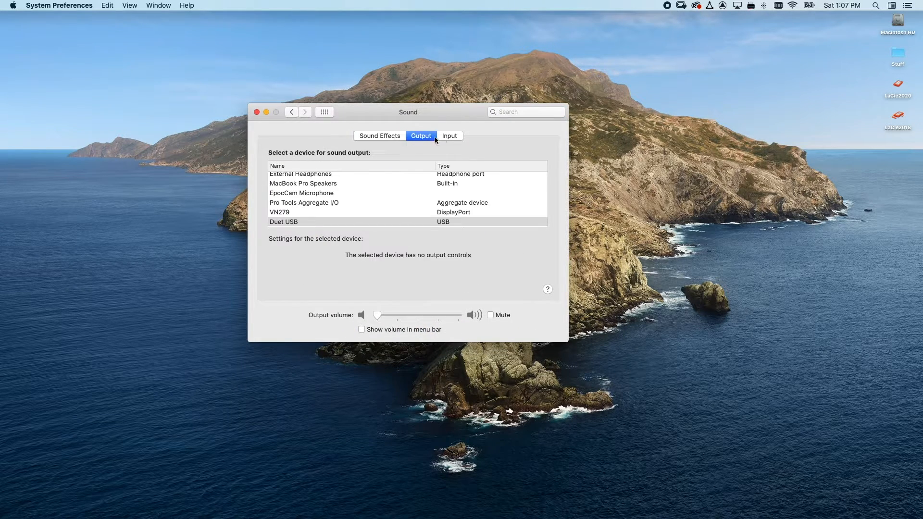
left_click(450, 137)
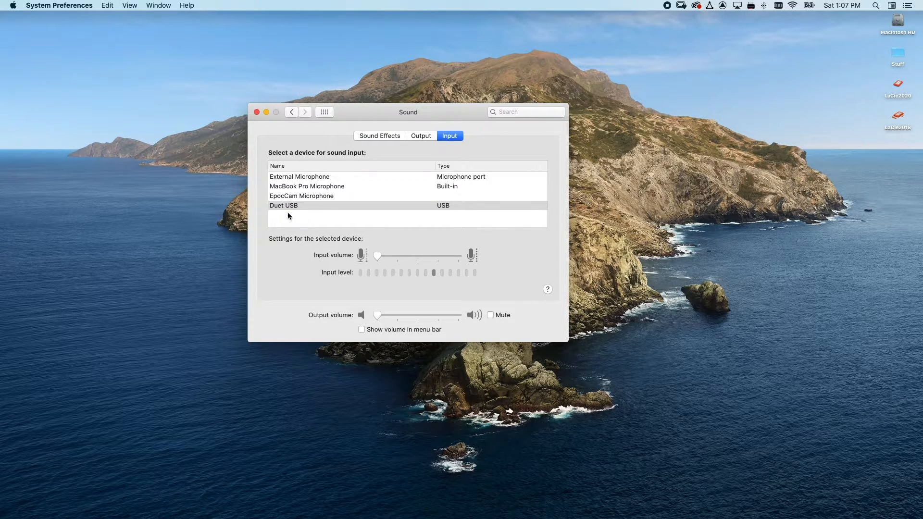
Step: Try External Microphone as the sound input device, settling on MacBook Pro Microphone
left_click(313, 178)
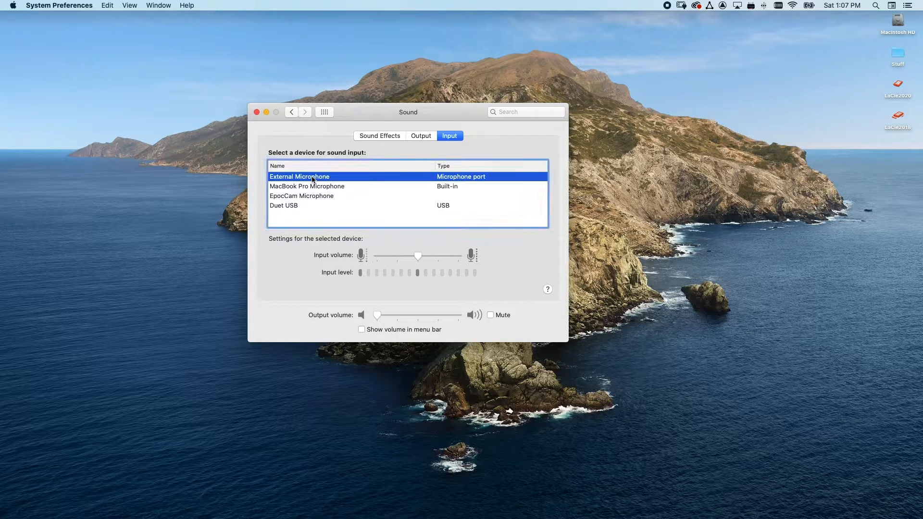
left_click(312, 188)
left_click(313, 177)
left_click(326, 187)
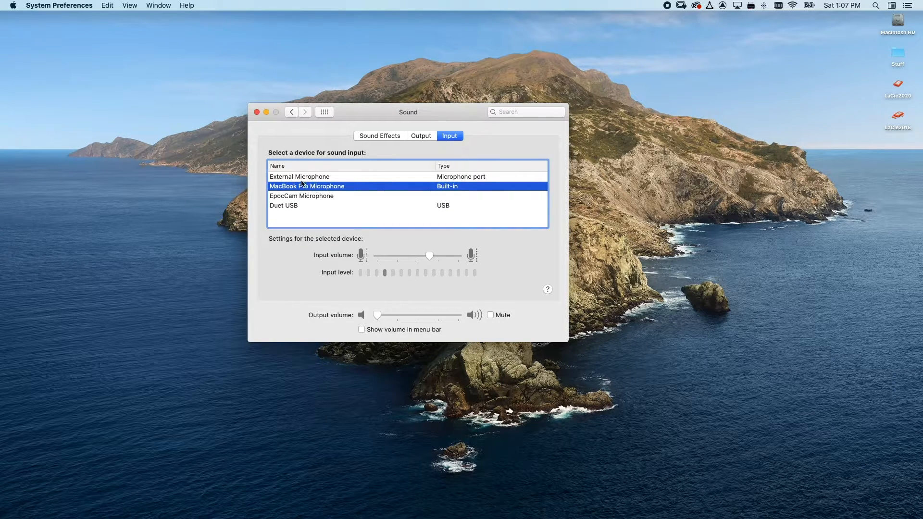
Step: Try several sound output devices, settle on External Headphones as the output, and close the preferences window
left_click(422, 138)
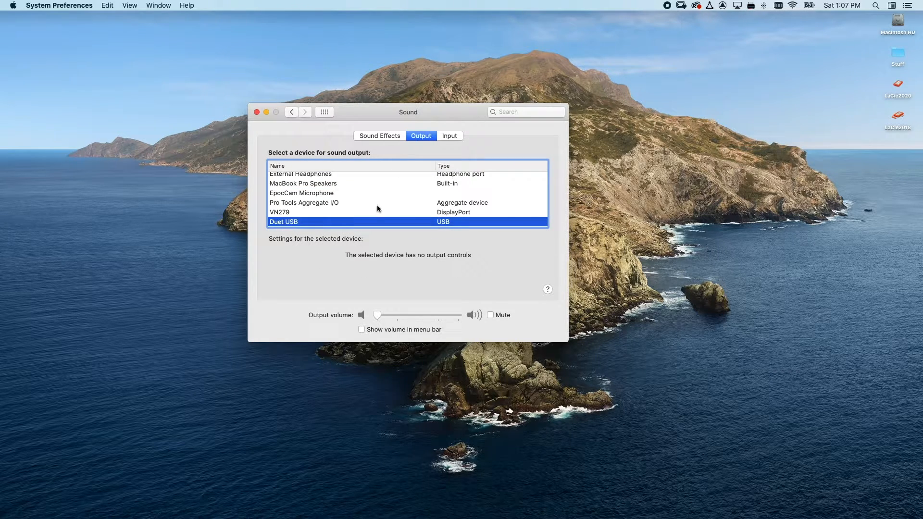
scroll(379, 194, "up", 1)
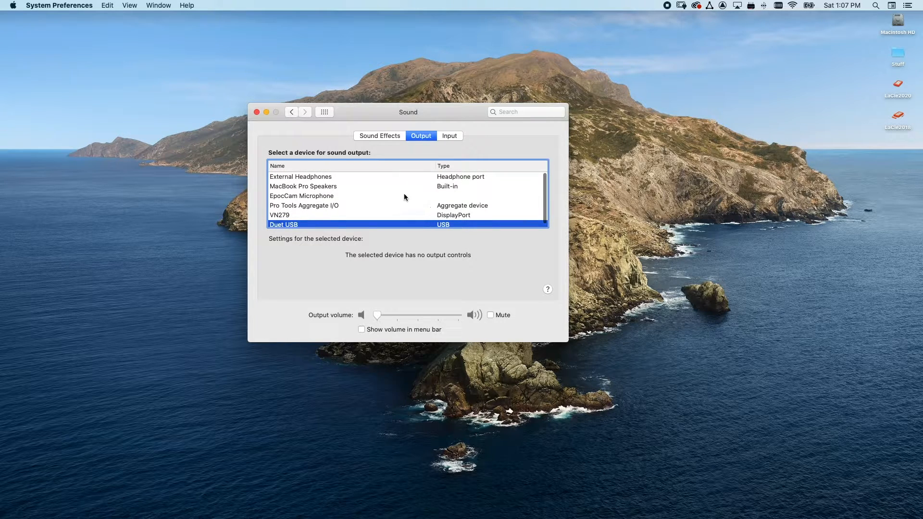
left_click(323, 187)
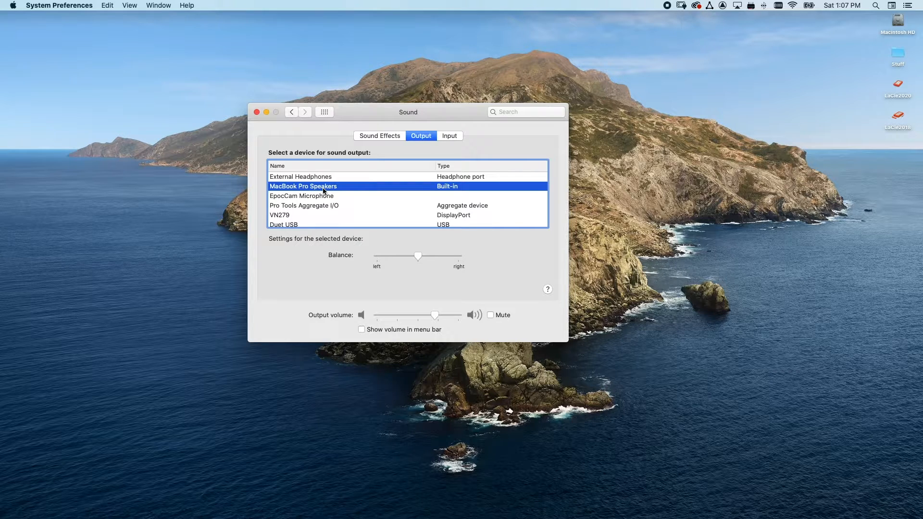
left_click(313, 206)
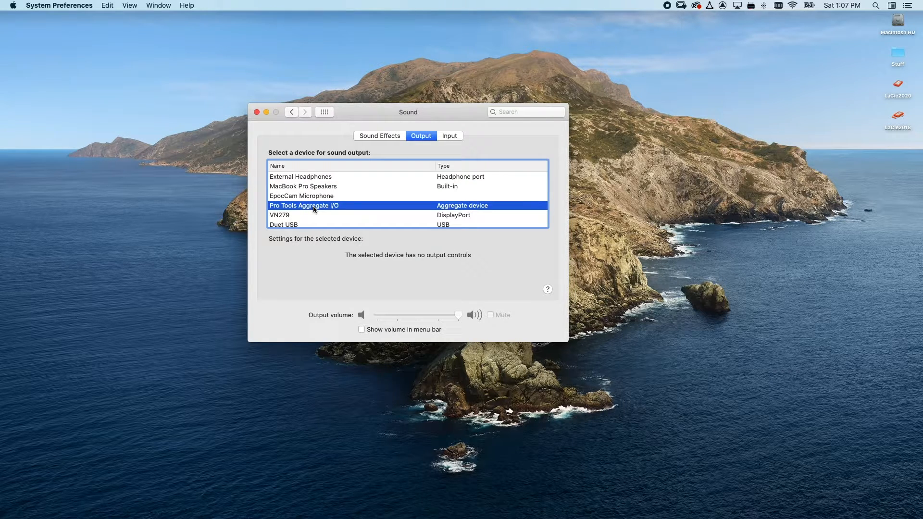
left_click(297, 217)
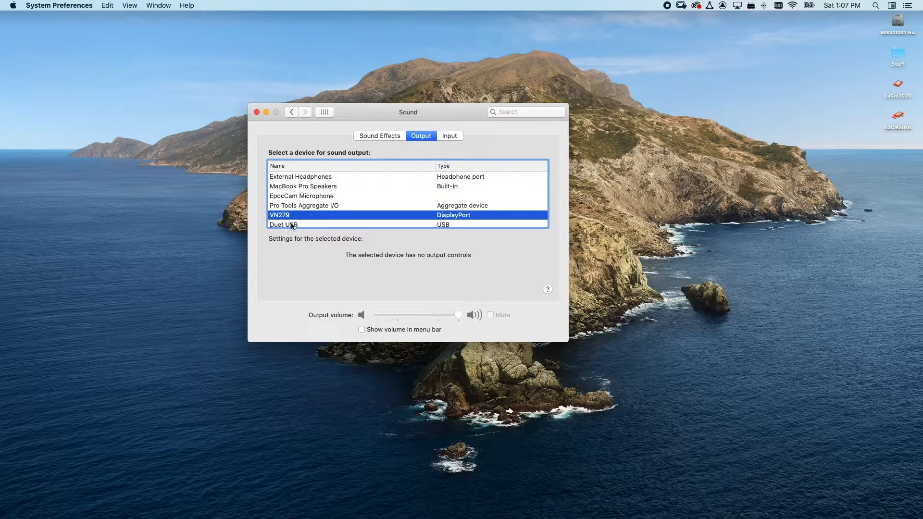
left_click(291, 226)
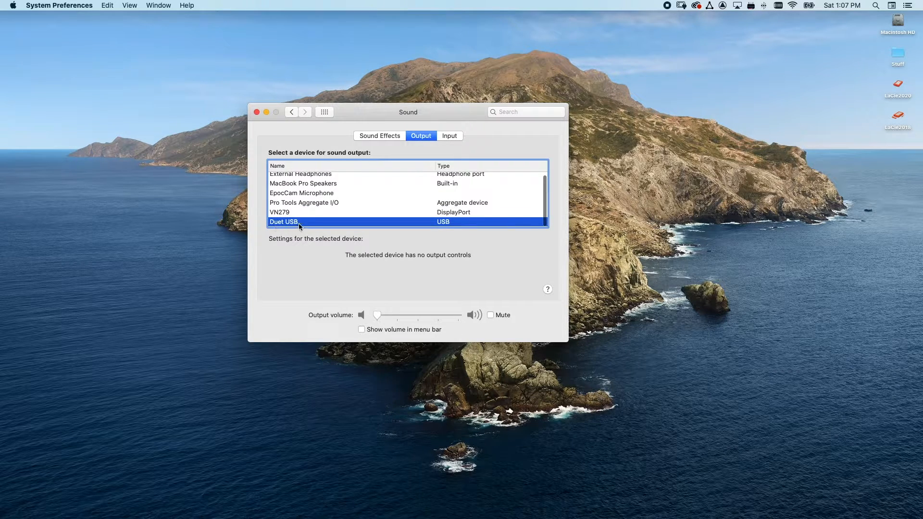
scroll(299, 225, "up", 1)
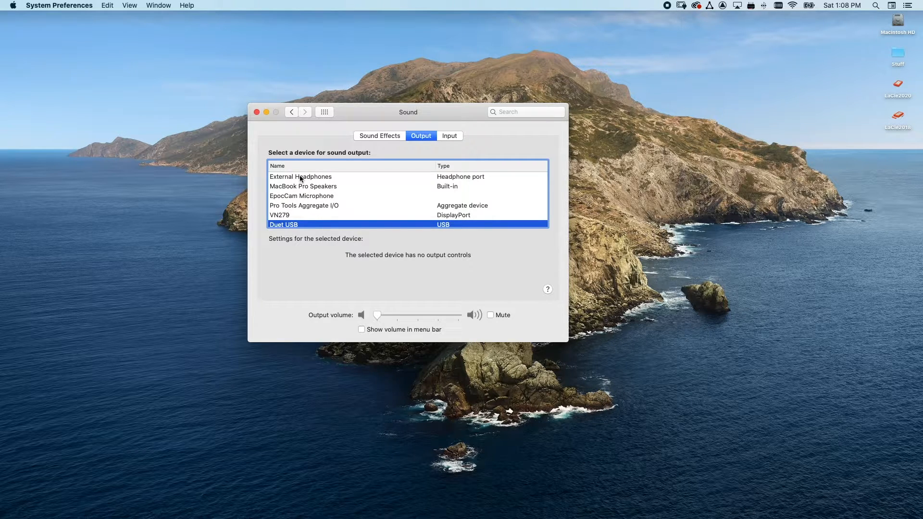
left_click(322, 177)
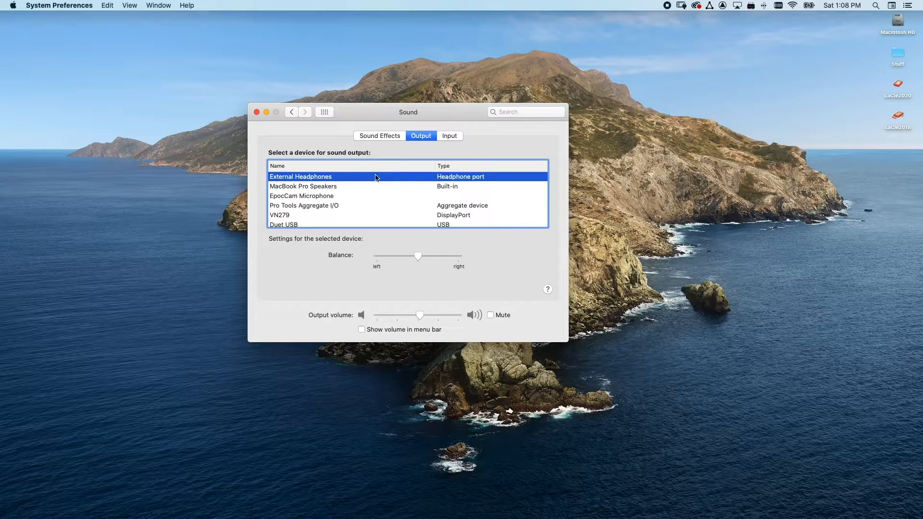
left_click(328, 188)
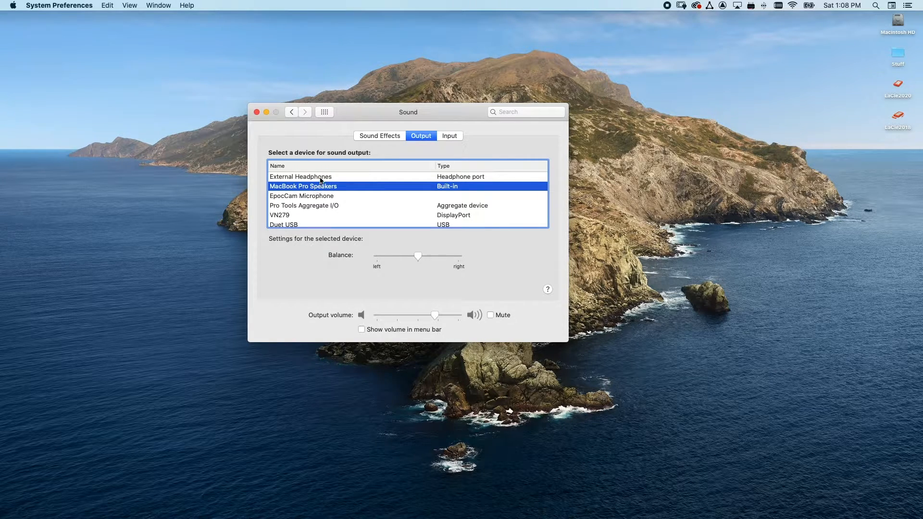
left_click(317, 177)
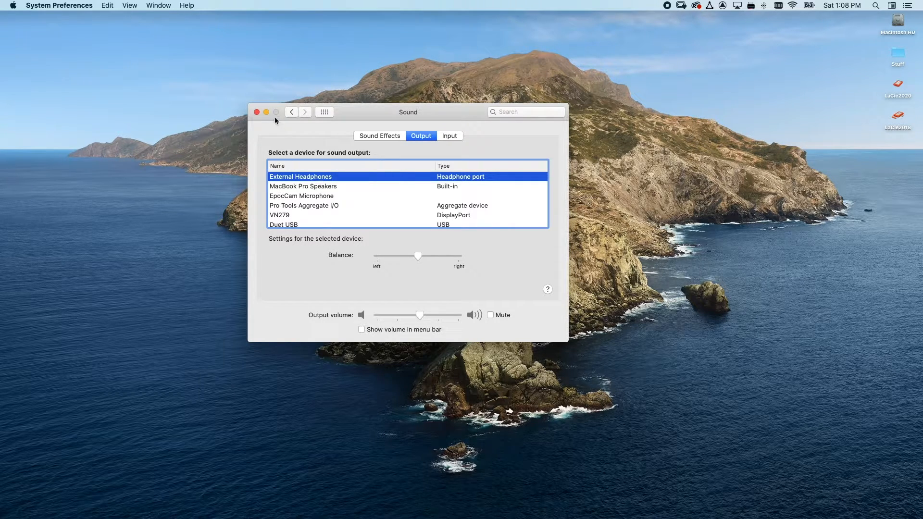
left_click(257, 113)
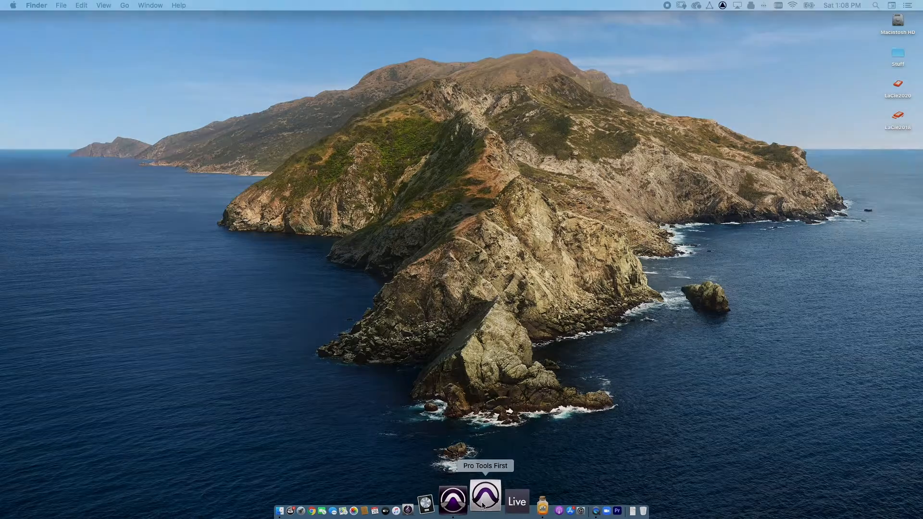
Step: Switch to Pro Tools First and open the Playback Engine settings for the Audio TEst project
left_click(484, 505)
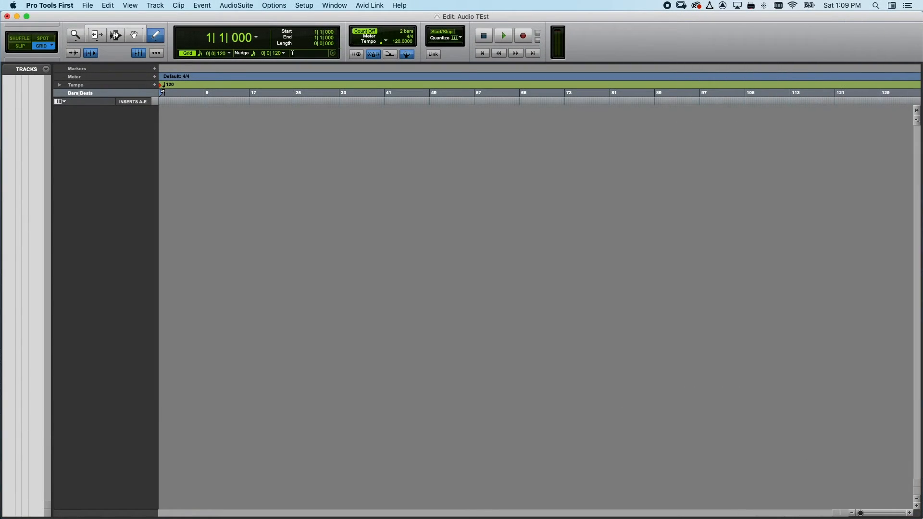
left_click(299, 4)
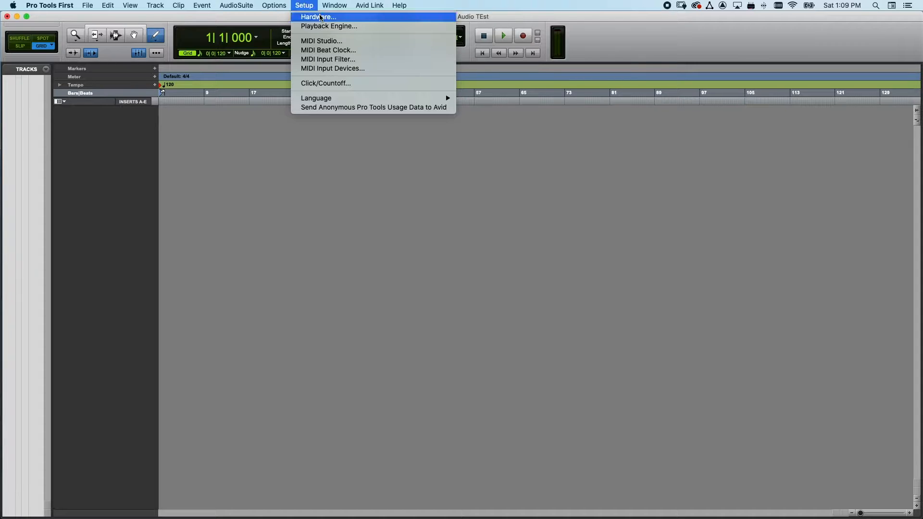
left_click(415, 319)
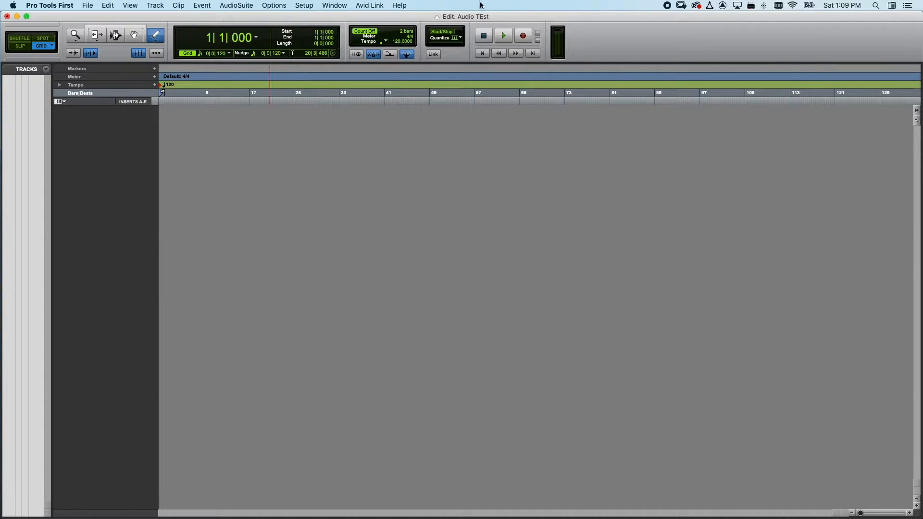
left_click(307, 6)
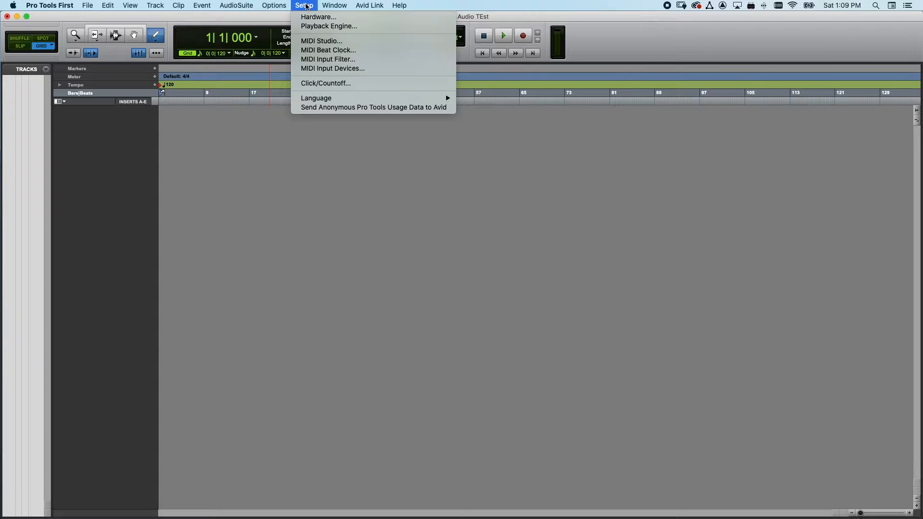
left_click(362, 27)
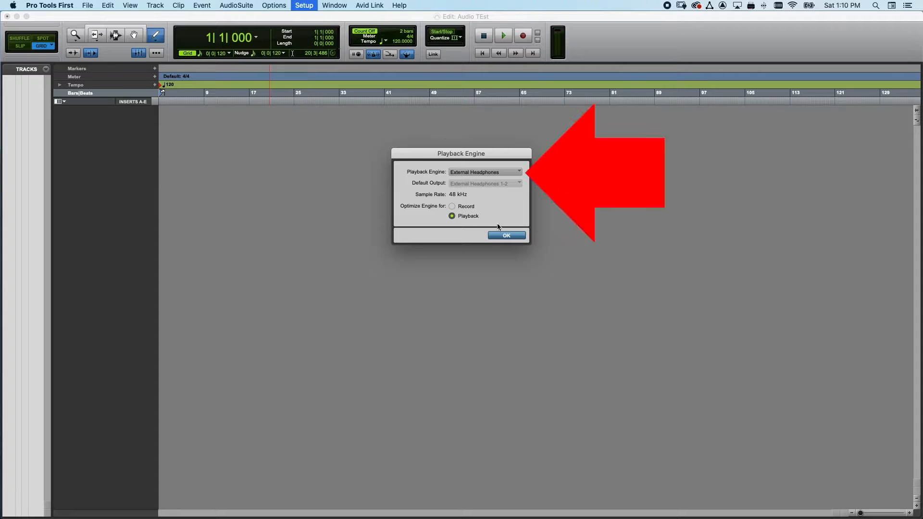
left_click(491, 175)
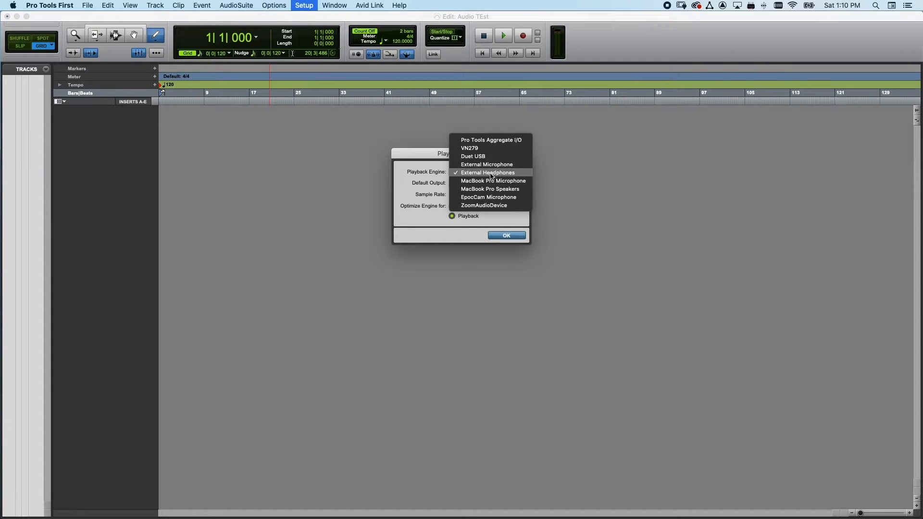
left_click(493, 190)
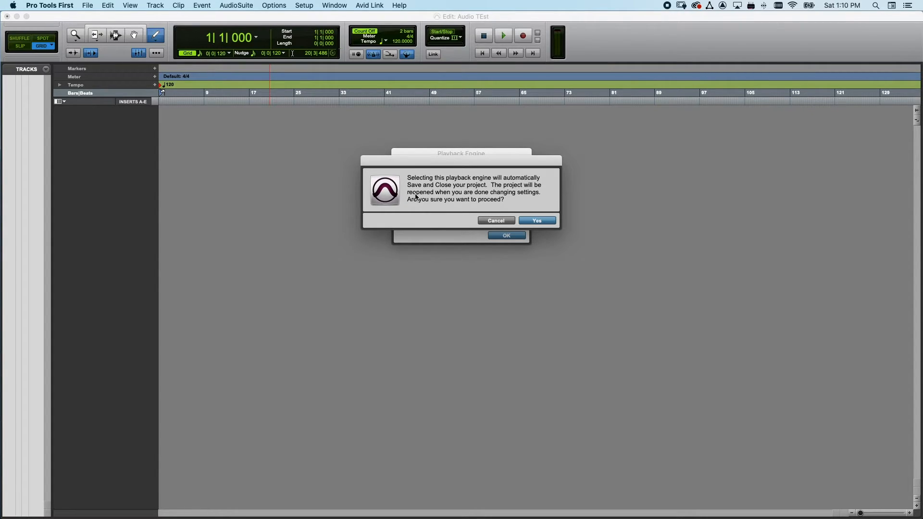
left_click(498, 221)
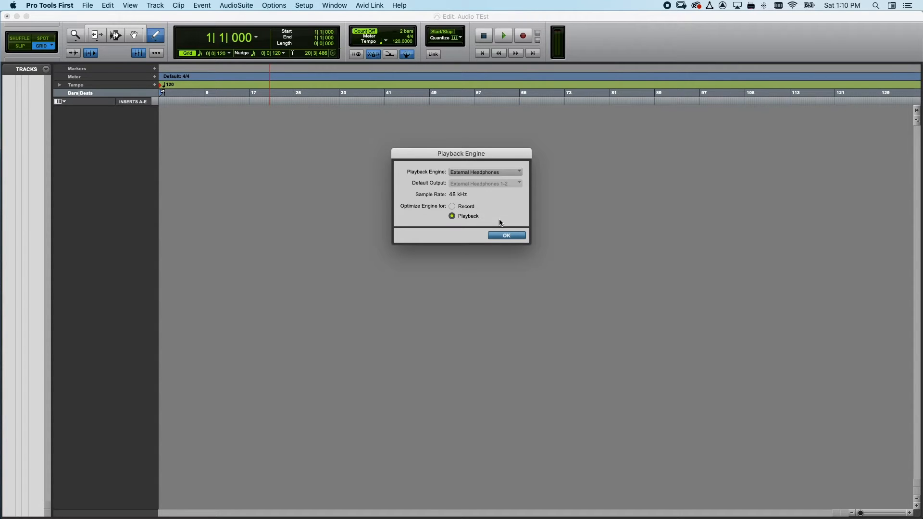
Step: Keep External Headphones as the playback engine without reopening the project, and accept the Playback Engine settings
left_click(480, 173)
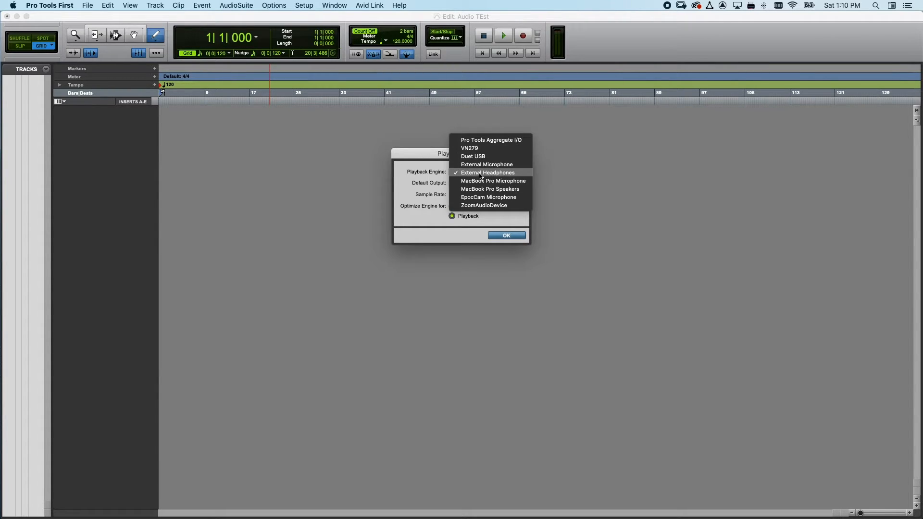
left_click(479, 173)
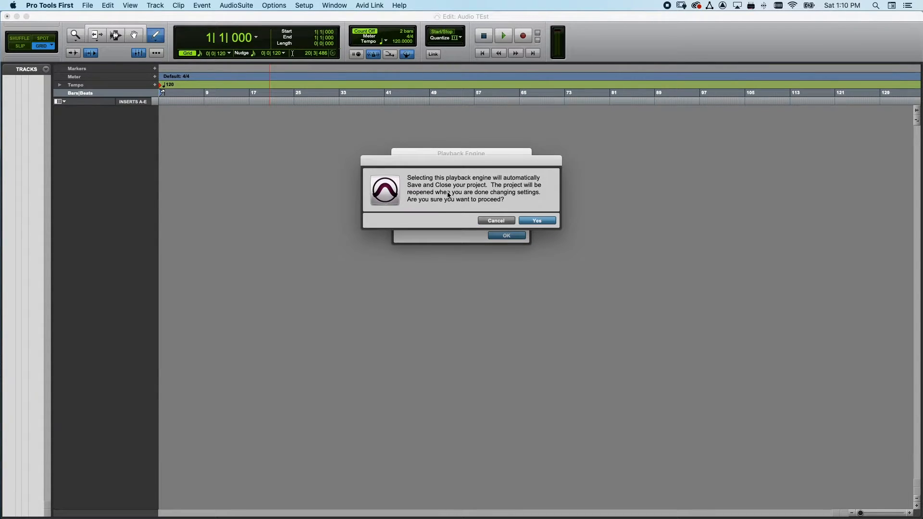
left_click(500, 222)
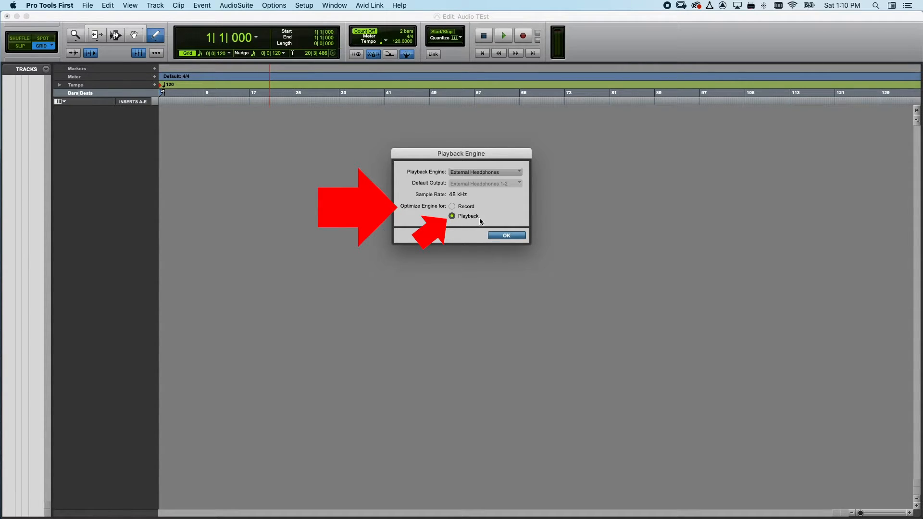
left_click(498, 237)
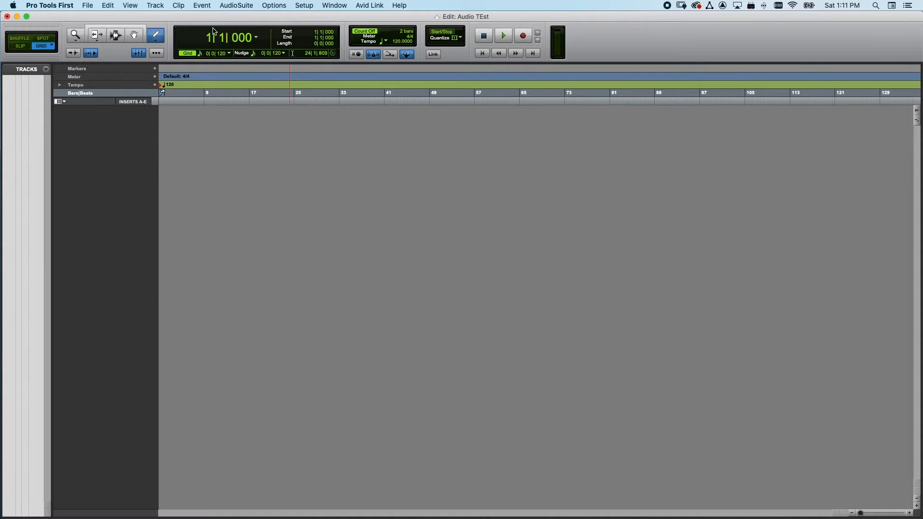
Step: Create one new stereo instrument track in ticks with the name Inst
left_click(155, 5)
left_click(159, 16)
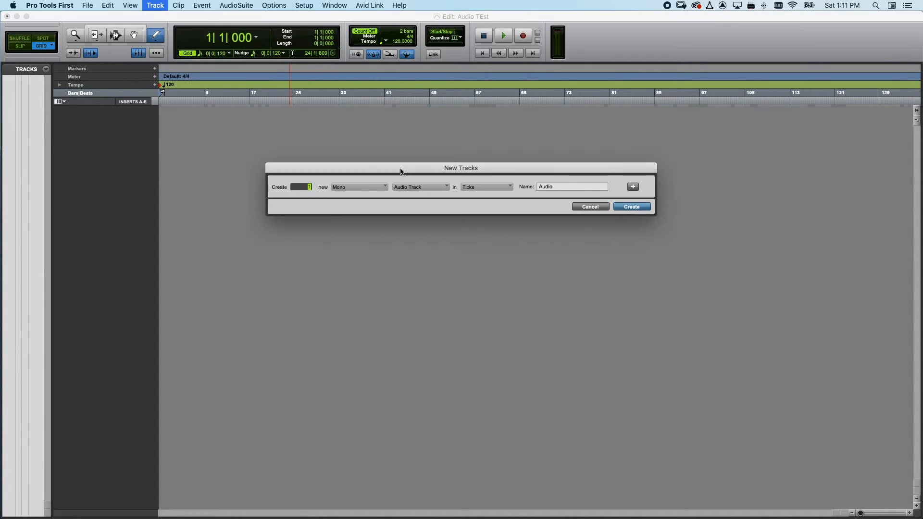
left_click(362, 187)
left_click(362, 200)
left_click(411, 189)
left_click(414, 223)
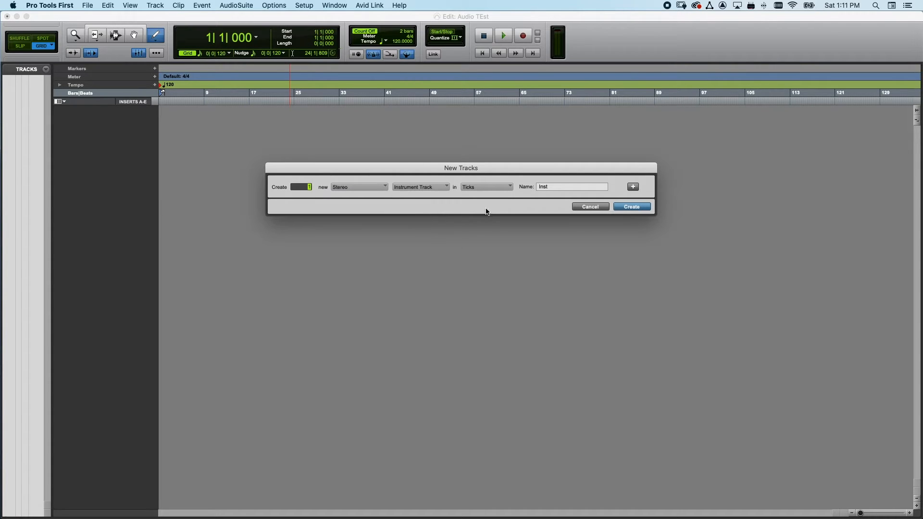
left_click(629, 207)
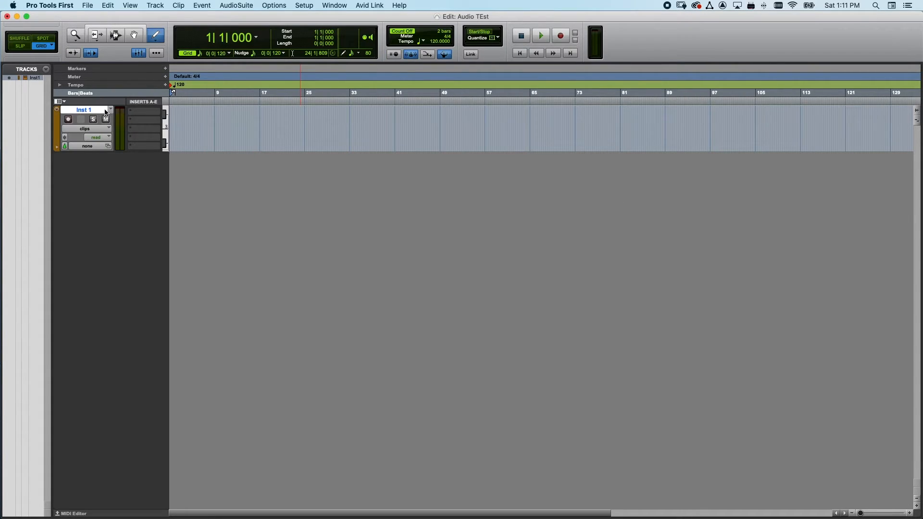
Step: Load the multichannel instrument plug-in Xpand!2 into the first insert slot of the Inst 1 track
left_click(145, 112)
mouse_move(164, 112)
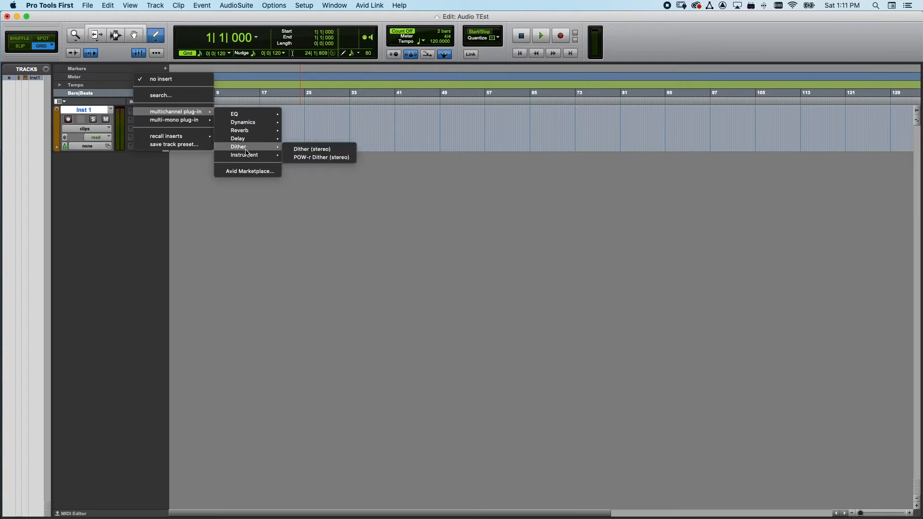
mouse_move(247, 155)
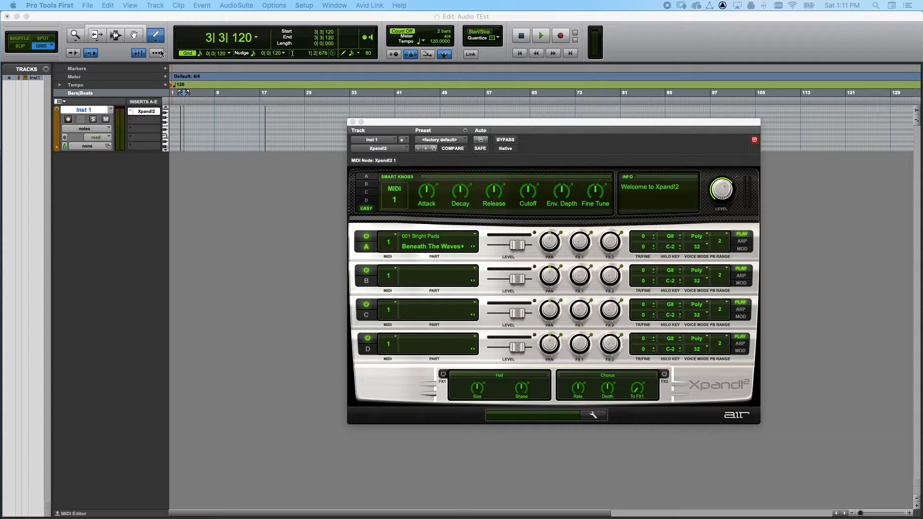
Step: Draw two long MIDI notes one after another on the Inst 1 track, the second starting at bar 9 and higher in pitch
left_click(188, 144)
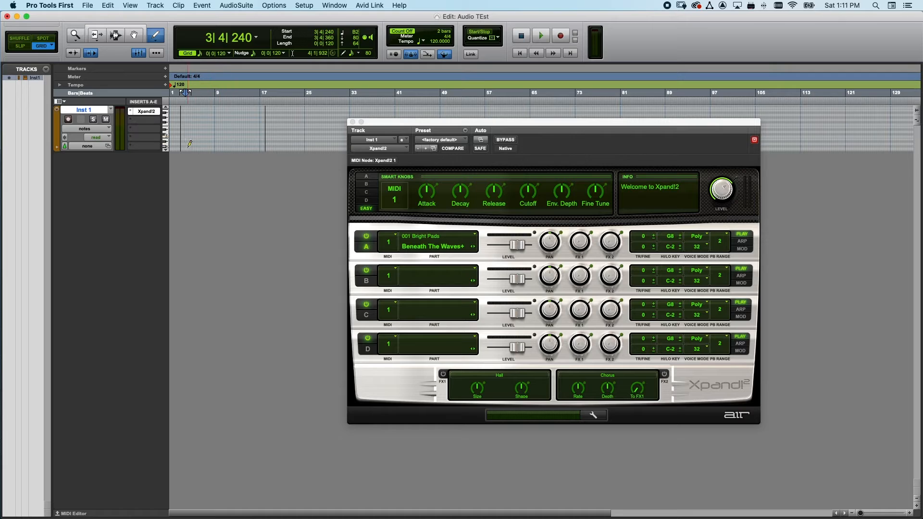
left_click_drag(186, 141, 241, 130)
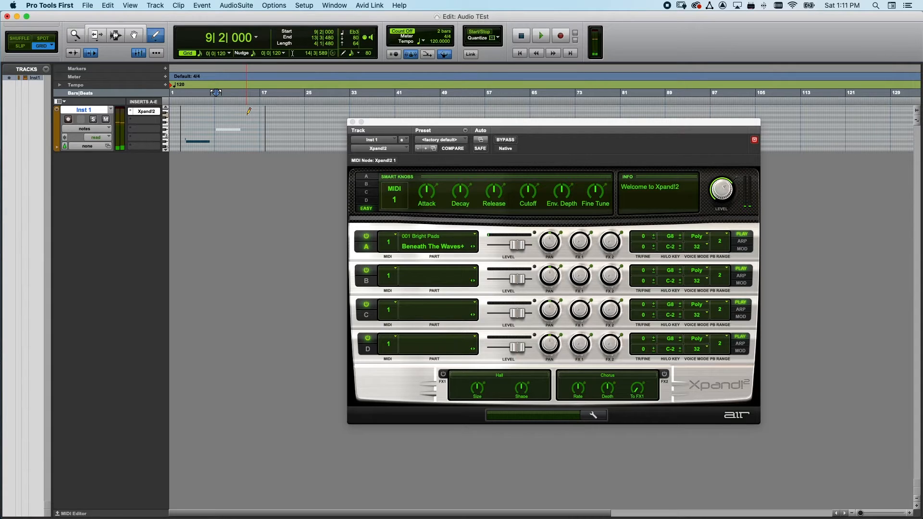
Step: Open the Playback Engine settings and, in System Preferences, the Mac's Sound output settings, keeping both visible side by side
left_click(304, 5)
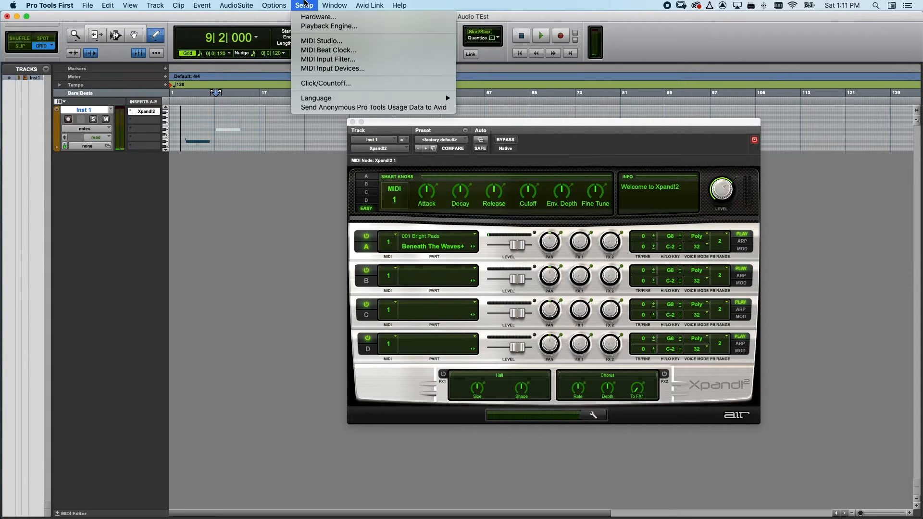
left_click(308, 26)
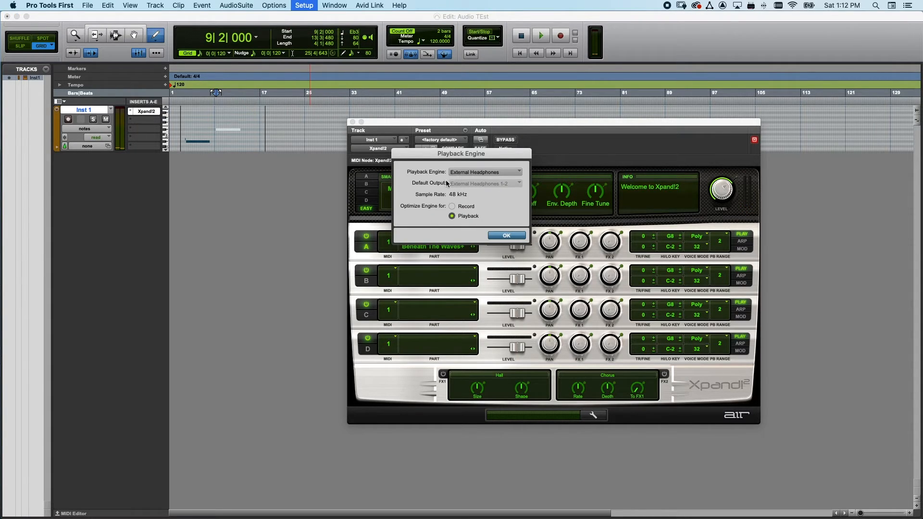
left_click(13, 5)
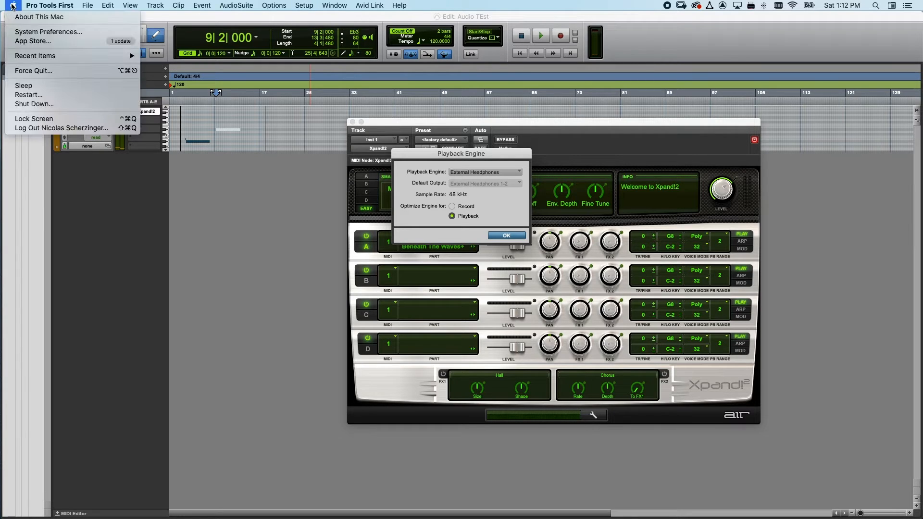
left_click(39, 32)
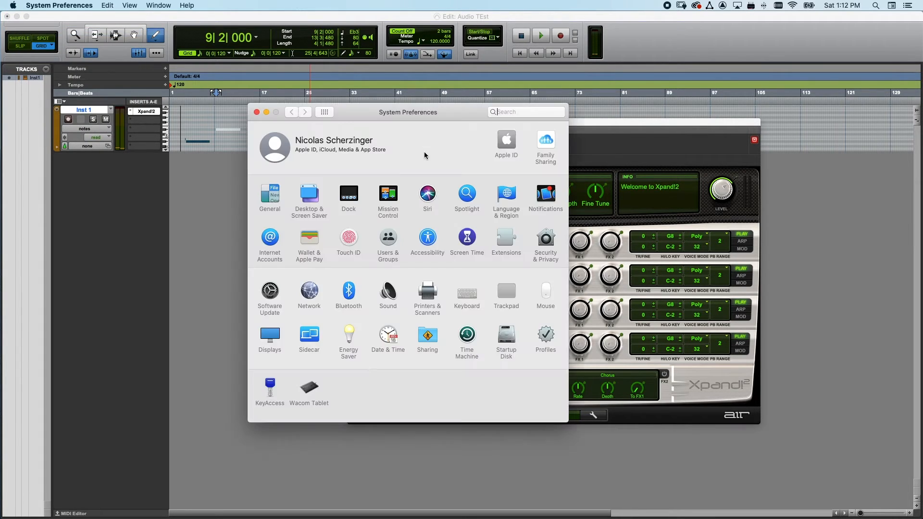
left_click_drag(378, 102, 159, 115)
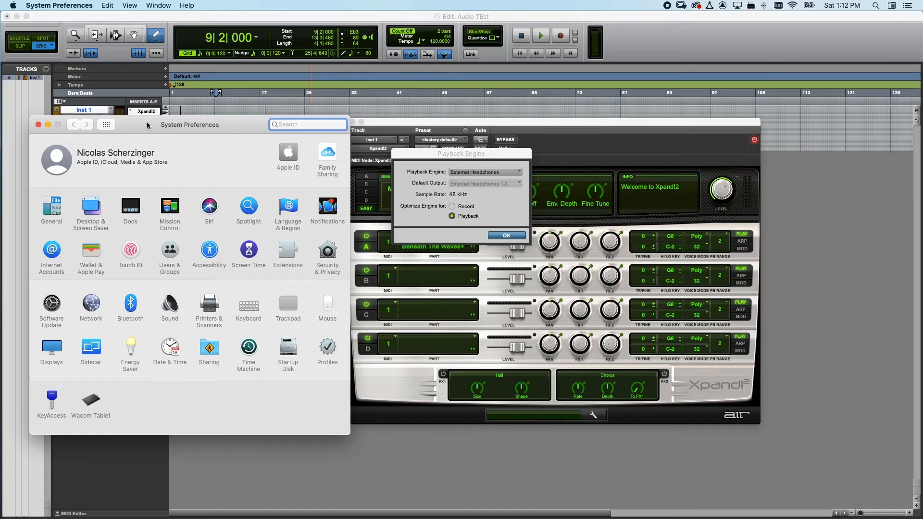
left_click(169, 304)
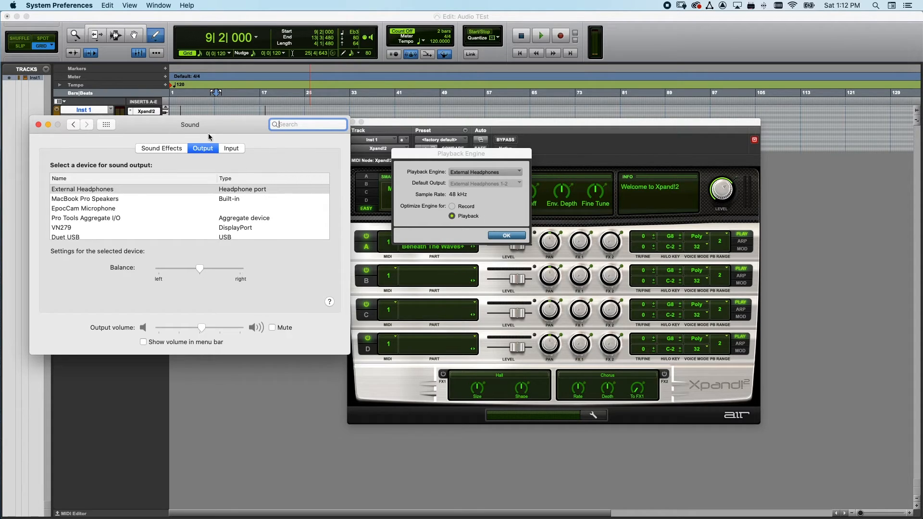
Step: Compare the available playback engine devices with the Mac's sound output devices, closing the Sound settings and keeping External Headphones as the engine
left_click(453, 155)
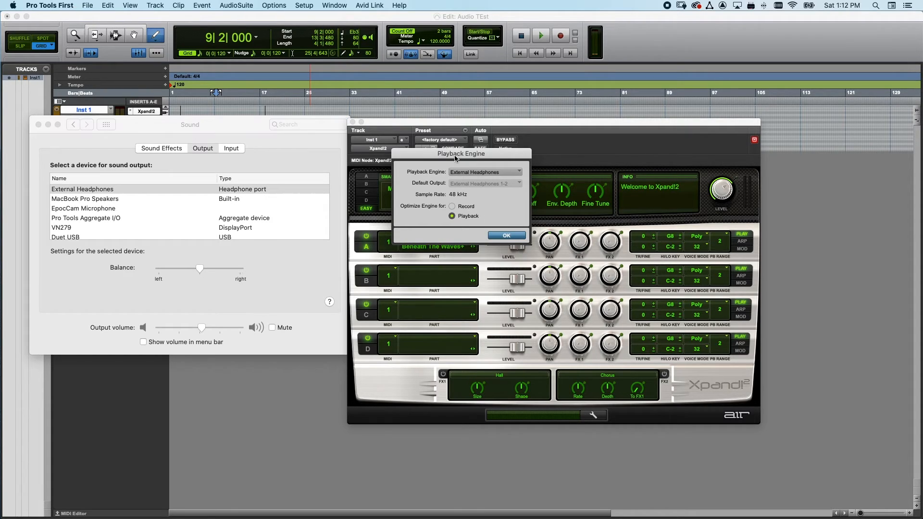
left_click(483, 173)
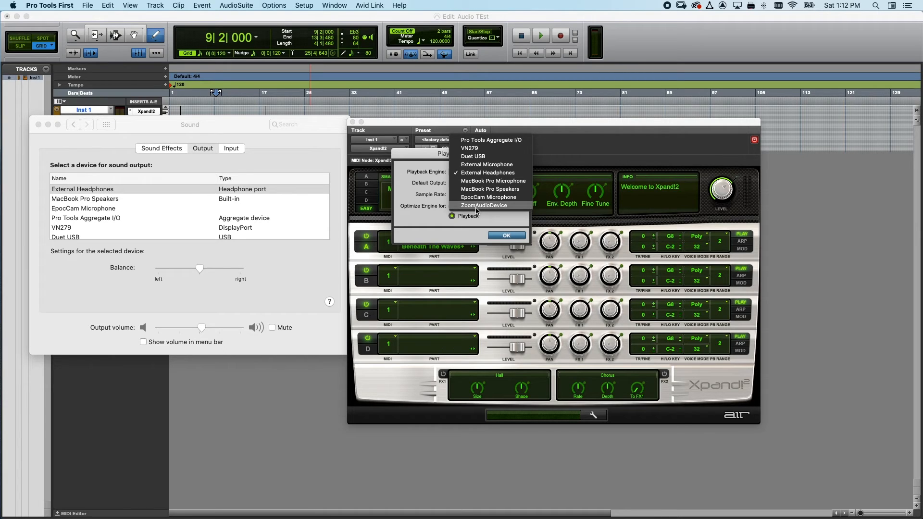
left_click(225, 125)
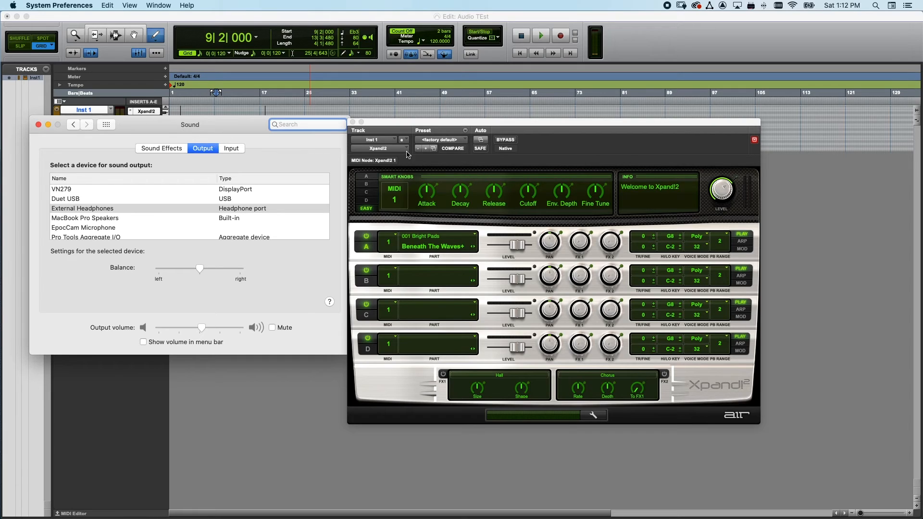
left_click(38, 125)
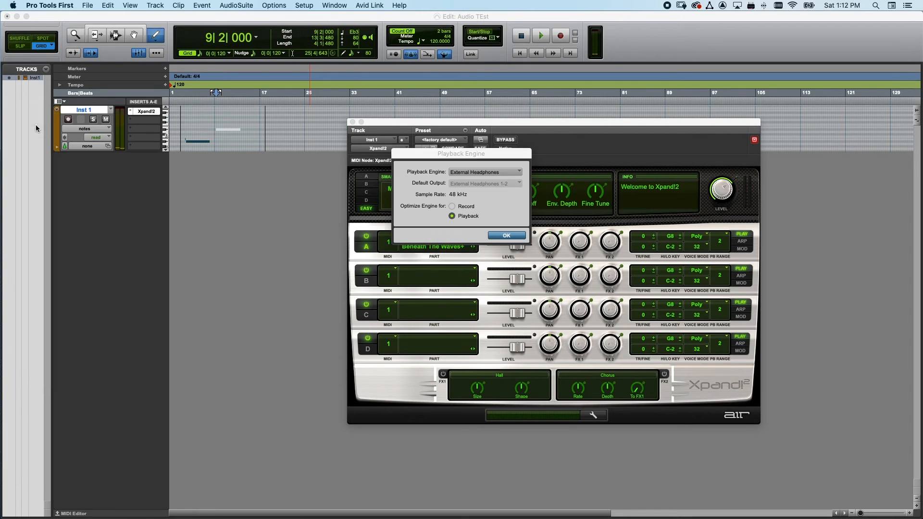
left_click(475, 174)
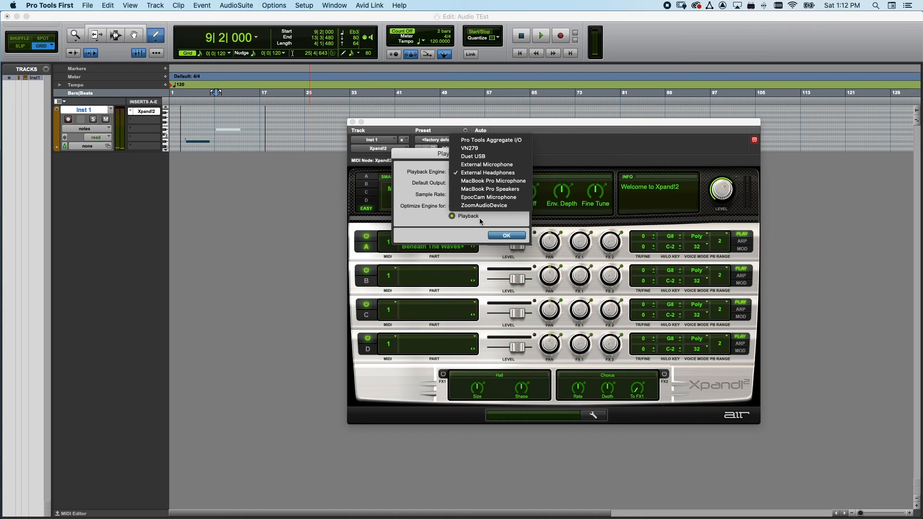
left_click(469, 234)
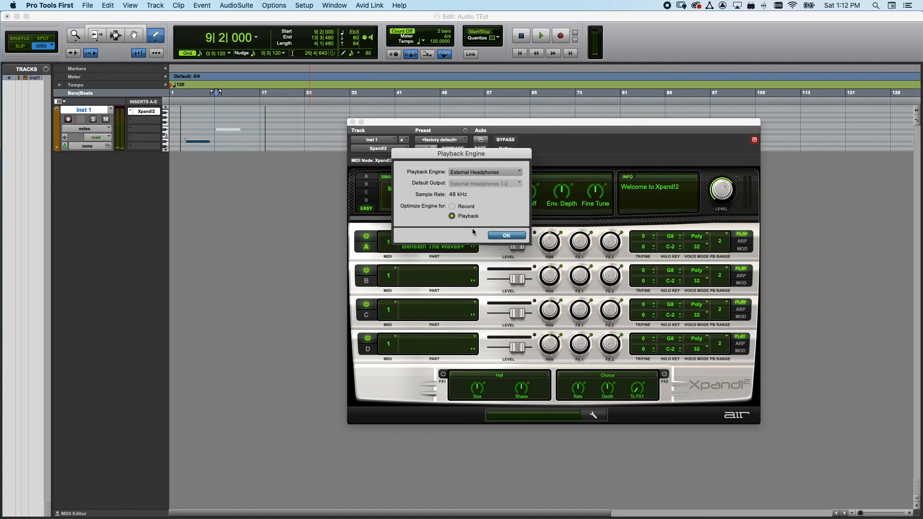
left_click(10, 6)
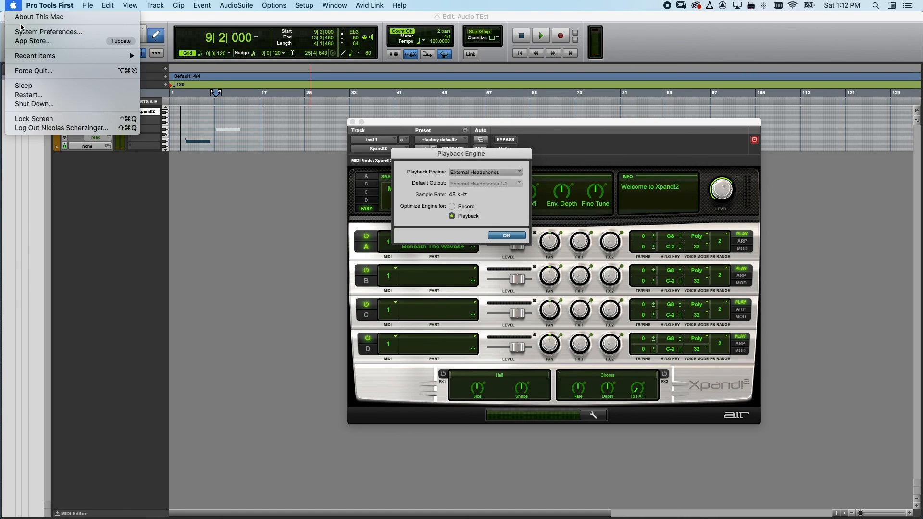
left_click(10, 5)
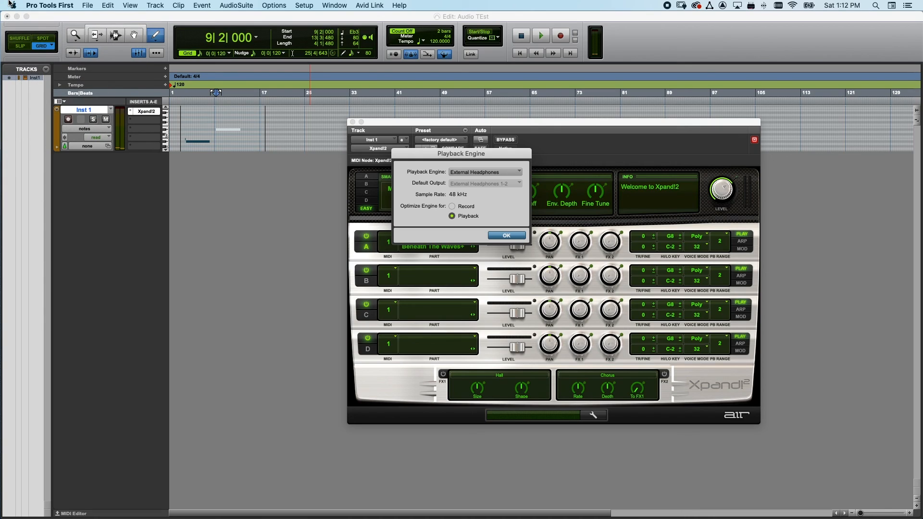